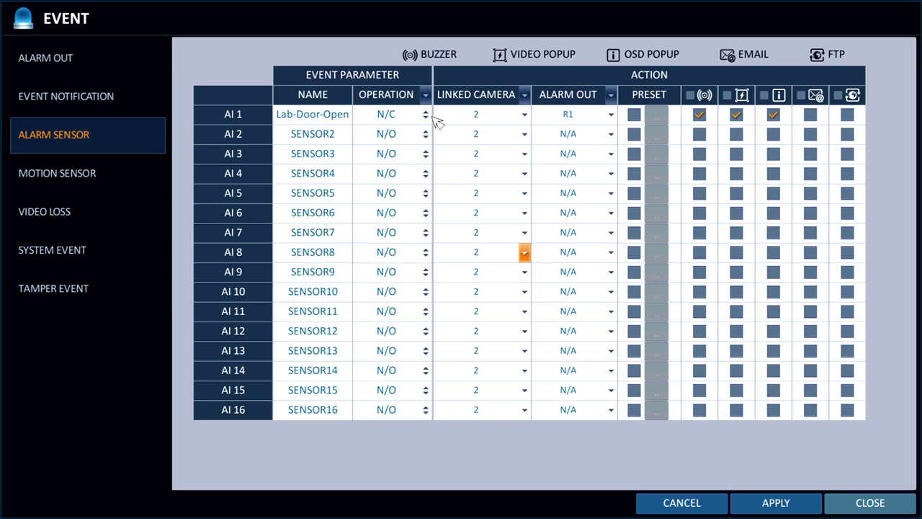
Confirm AI 1 Lab-Door-Open stays linked to camera 2 and alarm output R1.
click(526, 116)
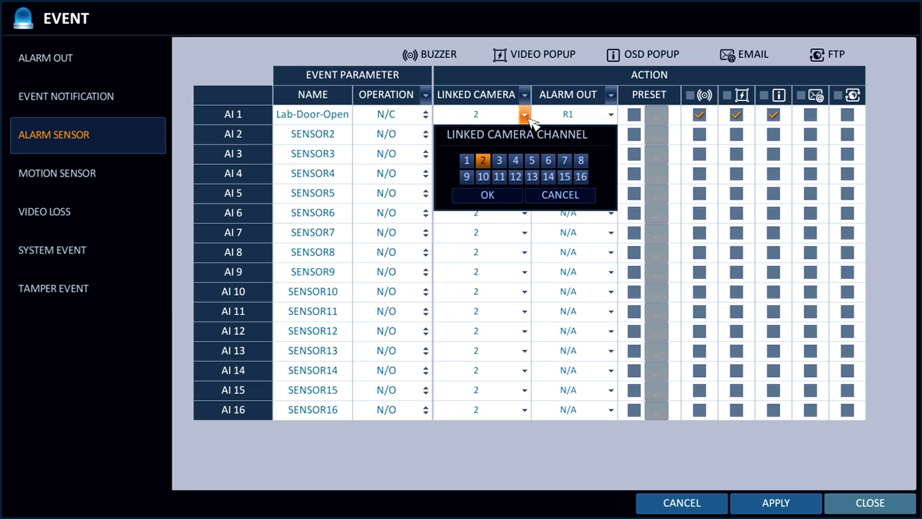
click(569, 196)
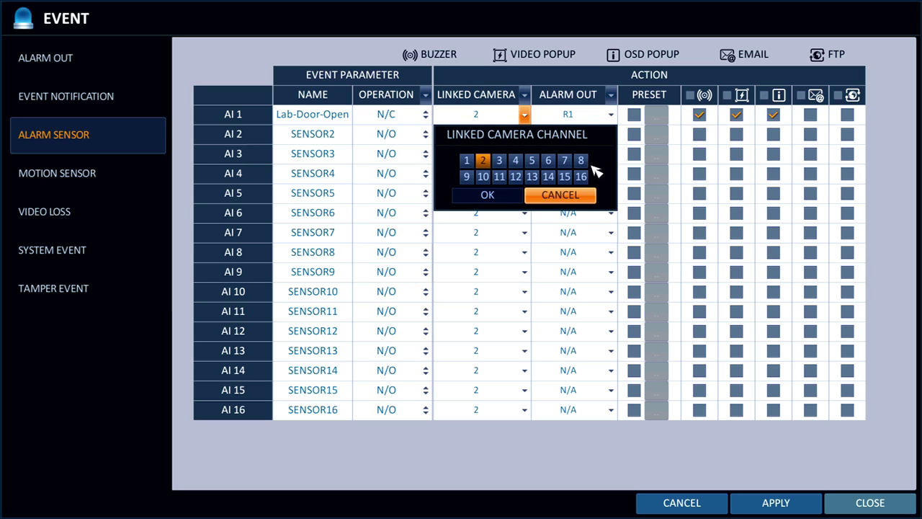
click(613, 117)
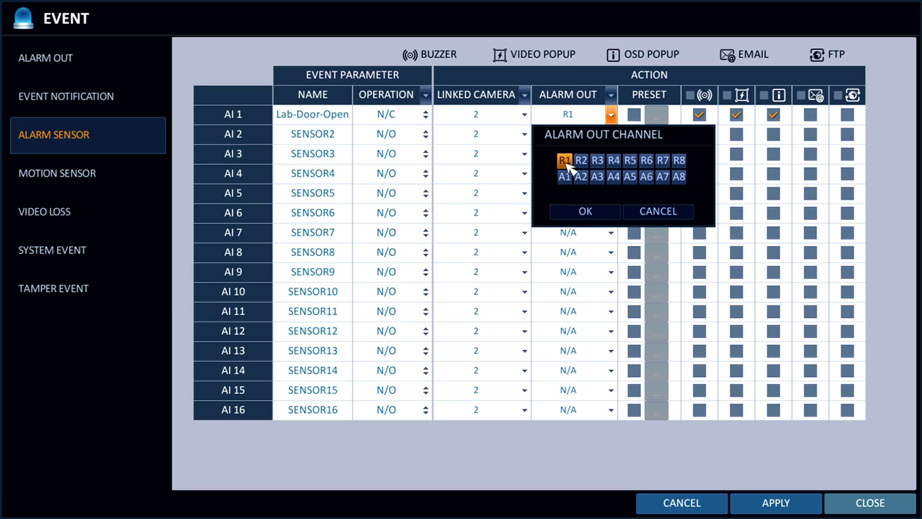
click(663, 215)
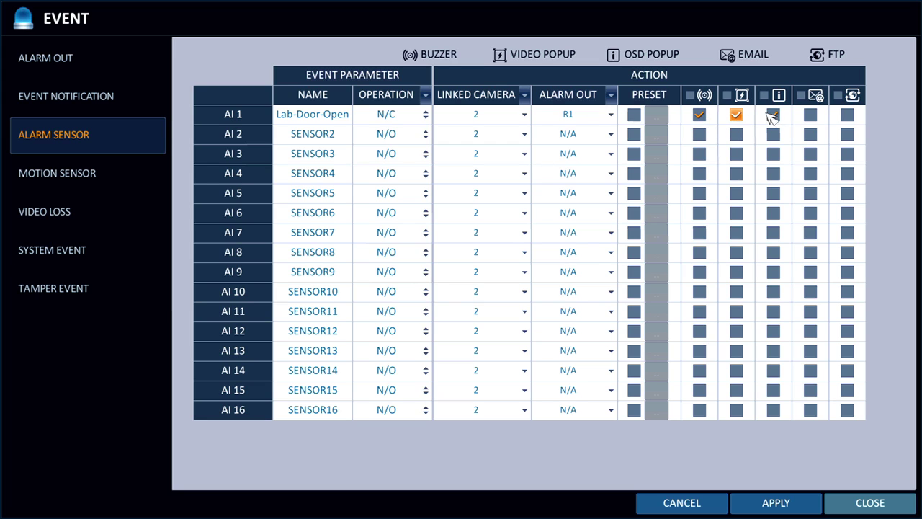
Check relay R1 Lab-Strobe's settings, keeping it N/O with a 10 SEC duration.
click(63, 57)
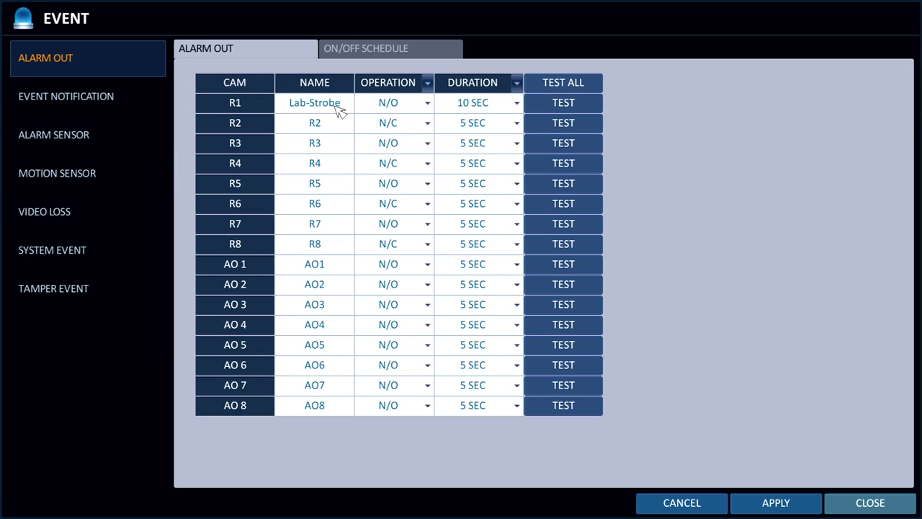
click(438, 105)
click(428, 105)
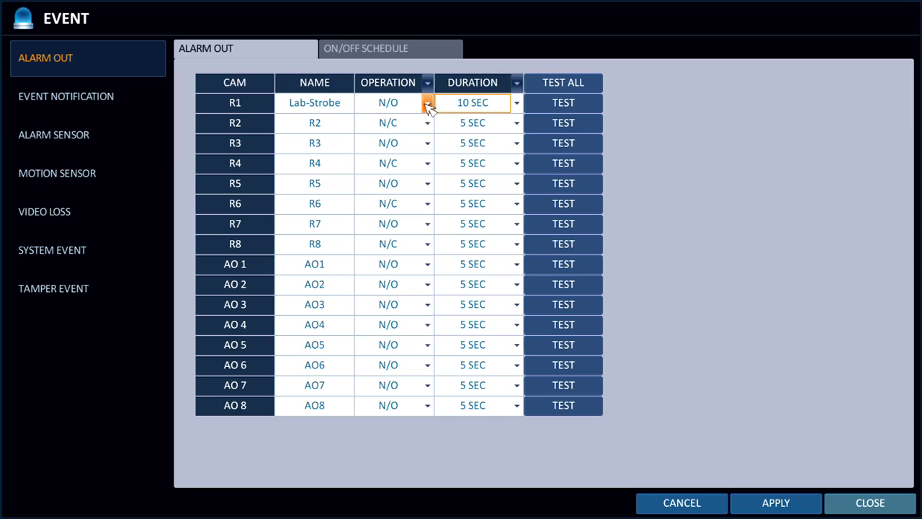
click(428, 105)
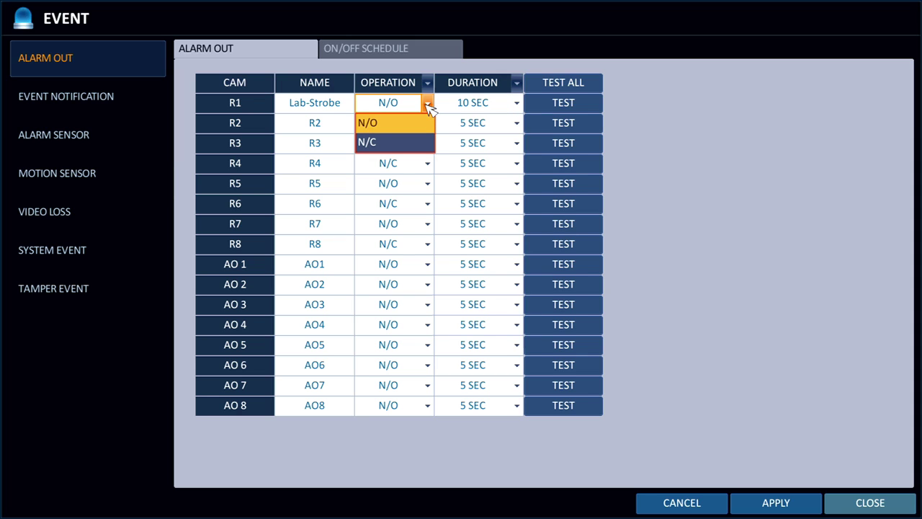
click(428, 107)
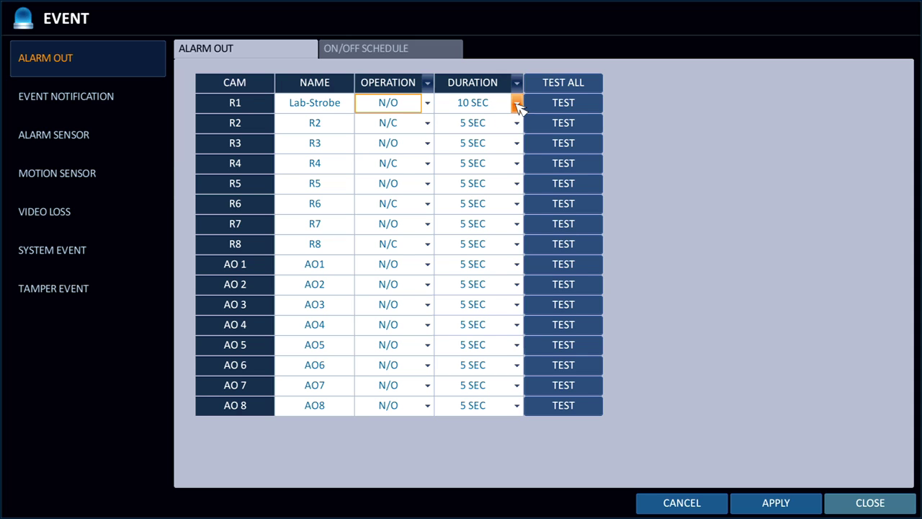
click(517, 105)
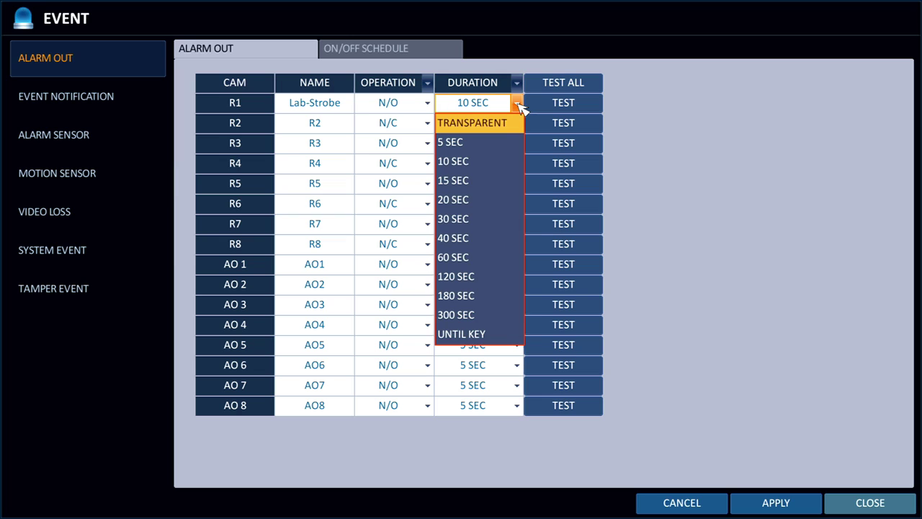
click(519, 107)
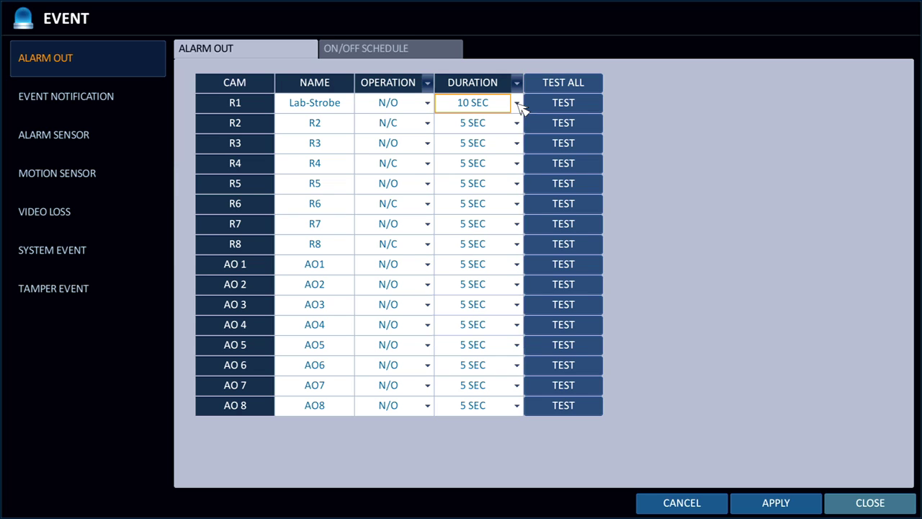
Test-fire relay R1 on and off, then close the event settings.
click(578, 103)
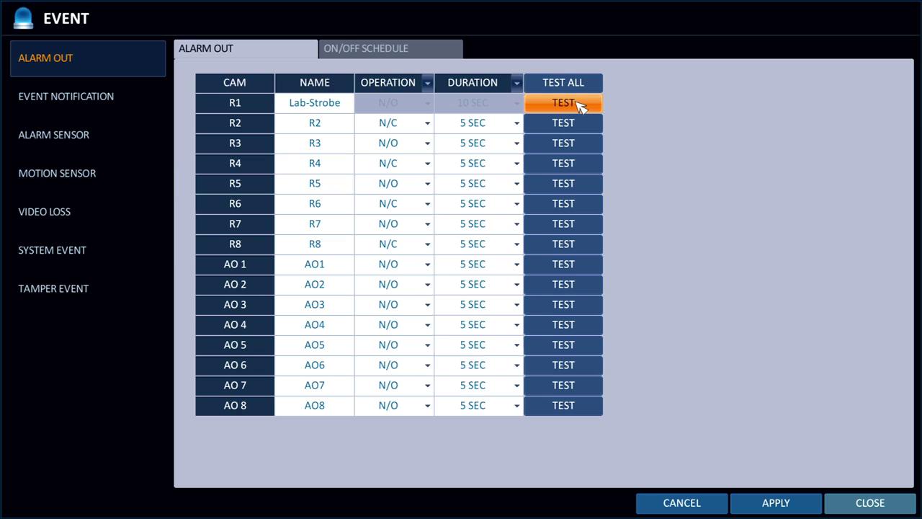
click(580, 105)
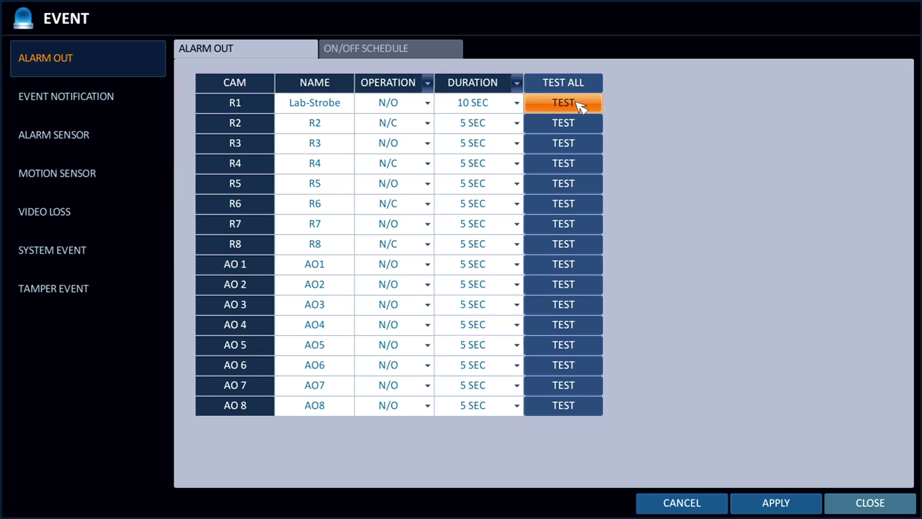
click(870, 504)
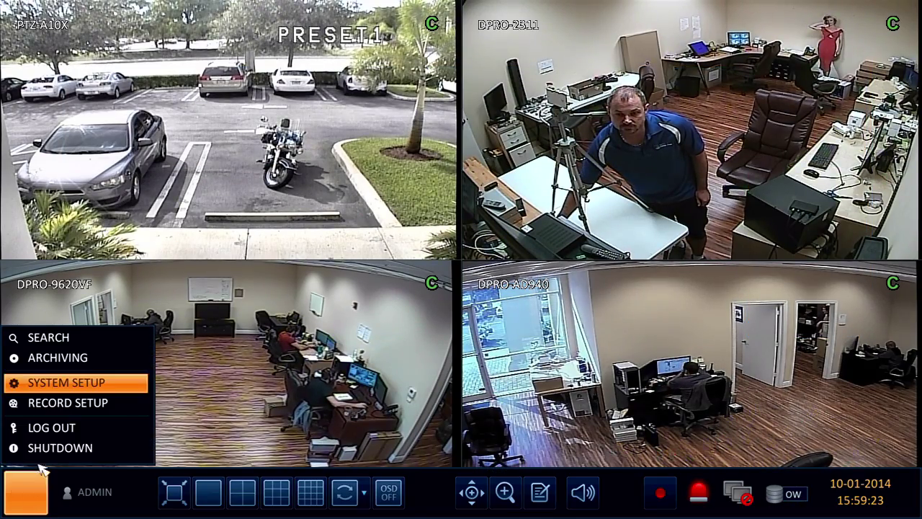
click(72, 406)
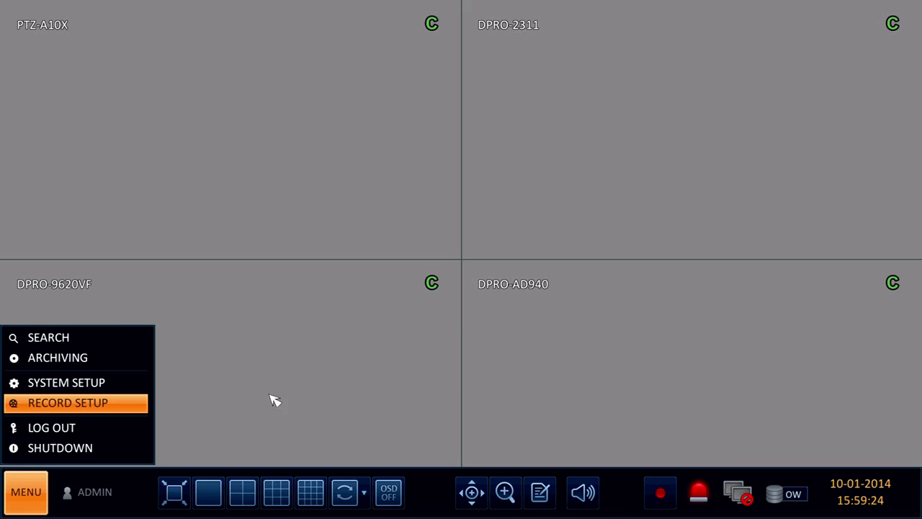